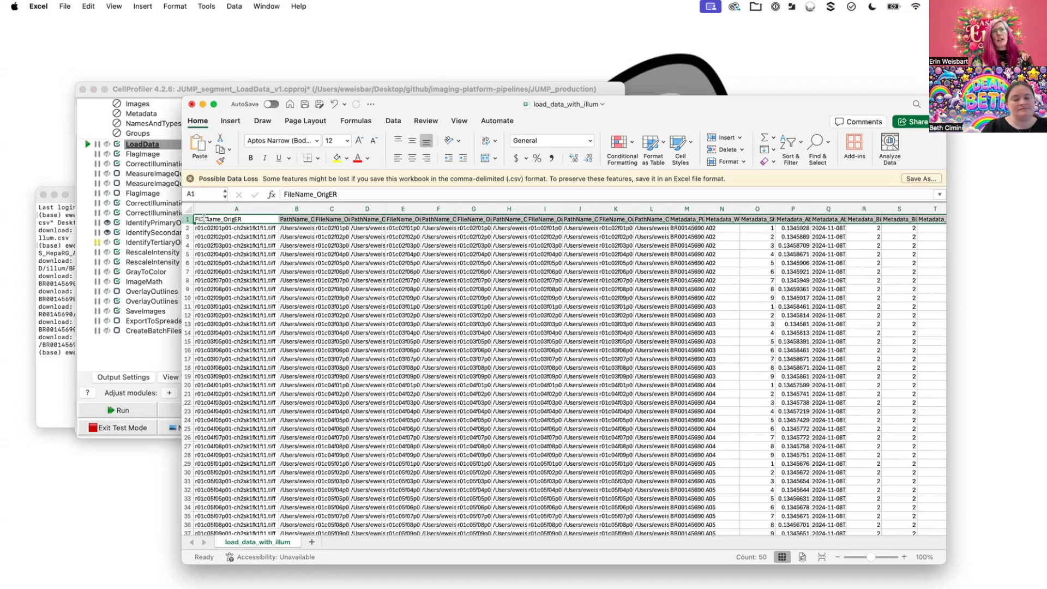
- Auto-fit column B to its contents and highlight OrigER in the A1 header and the ch2 tag in A2's file name
double_click(314, 210)
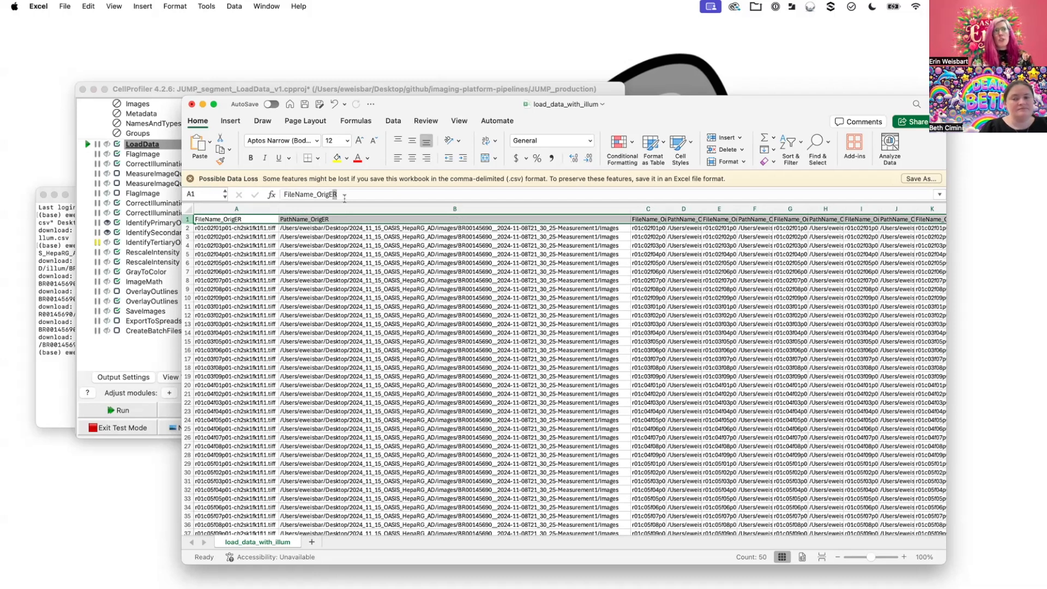
left_click(317, 194)
left_click_drag(317, 194, 376, 193)
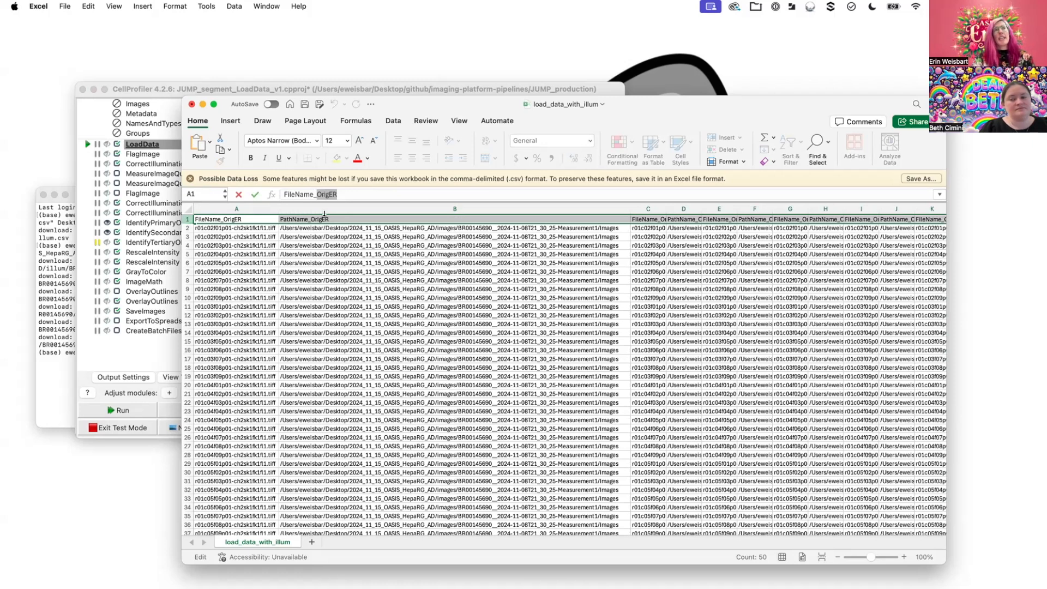
left_click(203, 219)
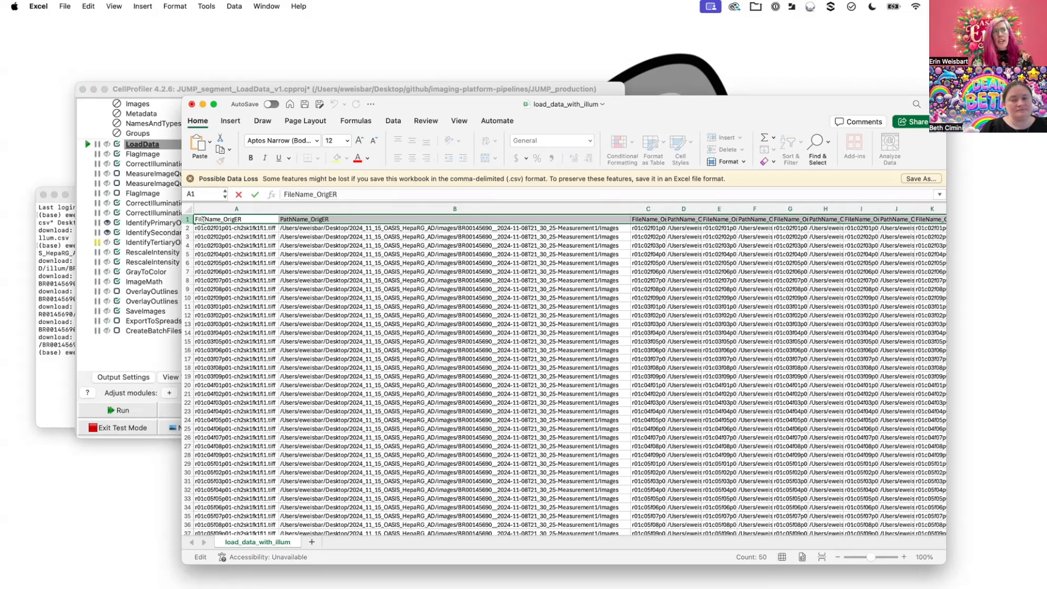
left_click(210, 229)
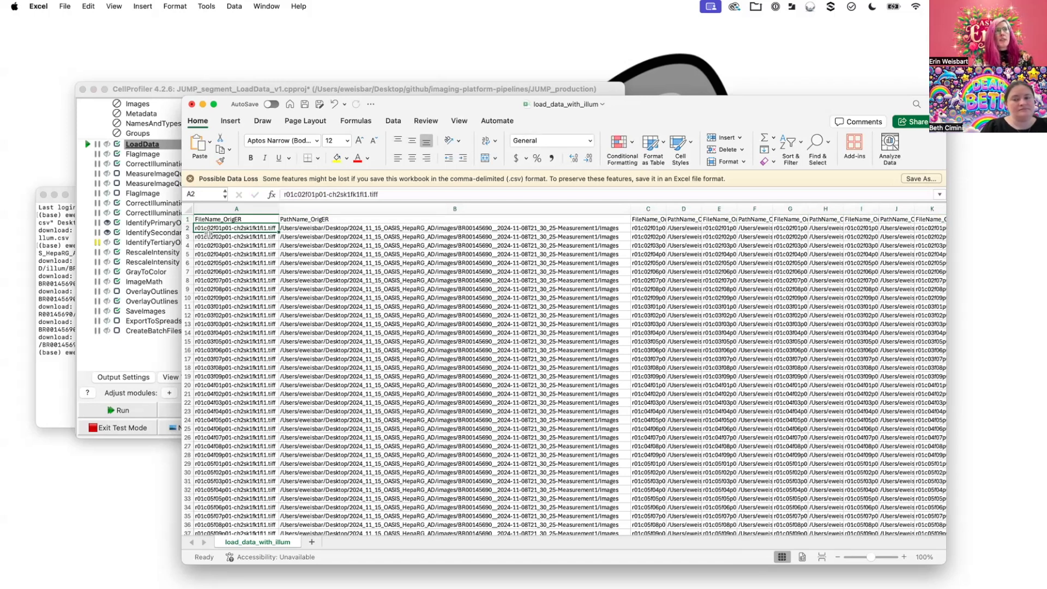
double_click(234, 228)
left_click_drag(234, 228, 243, 228)
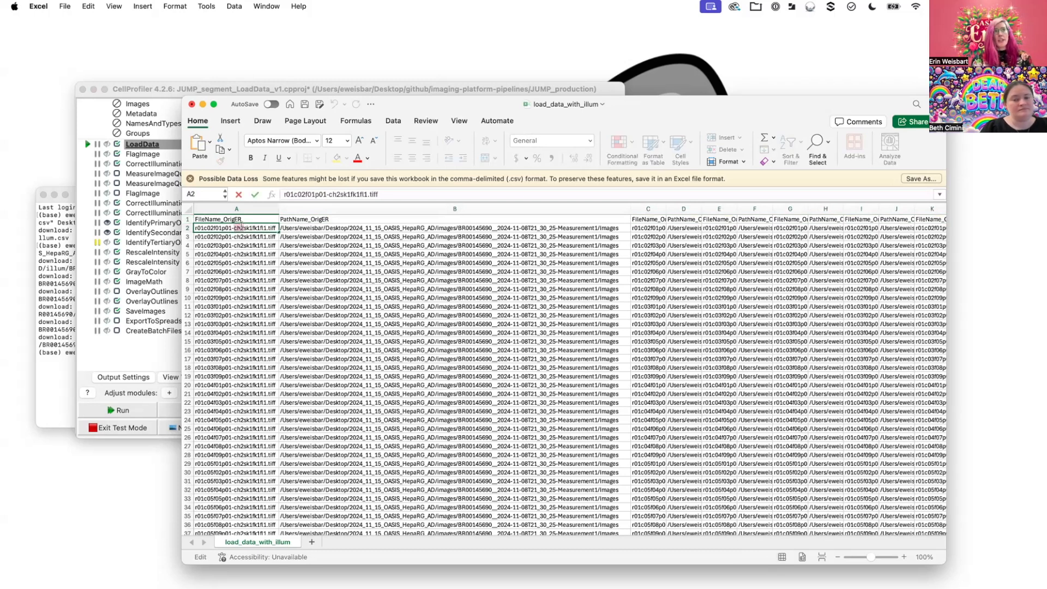
- Auto-fit column C to its contents and highlight the ch5 tag in the first FileName_OrigRNA file name
left_click(664, 209)
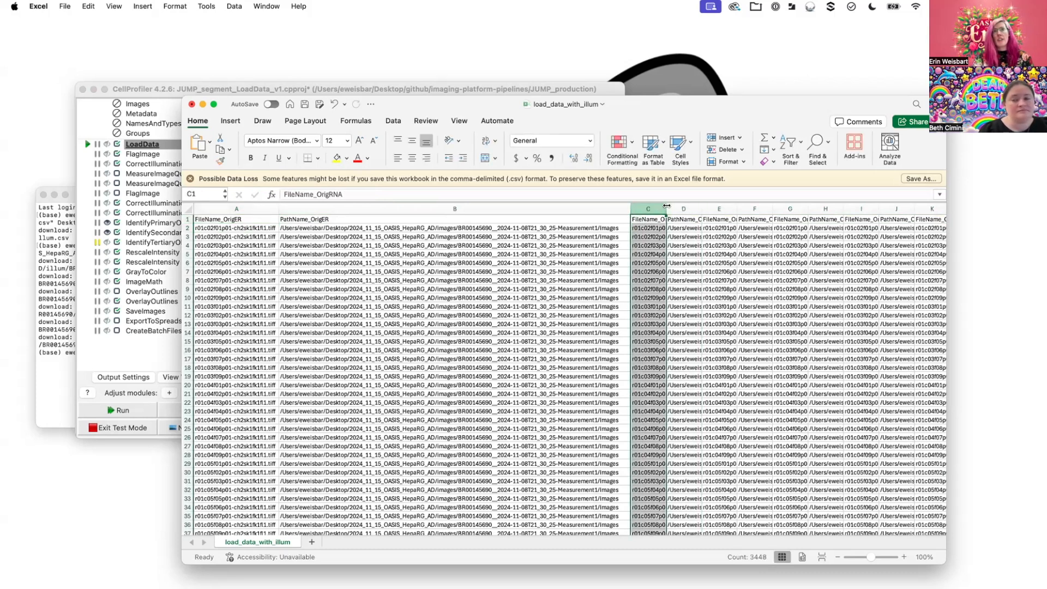
double_click(667, 208)
left_click(681, 228)
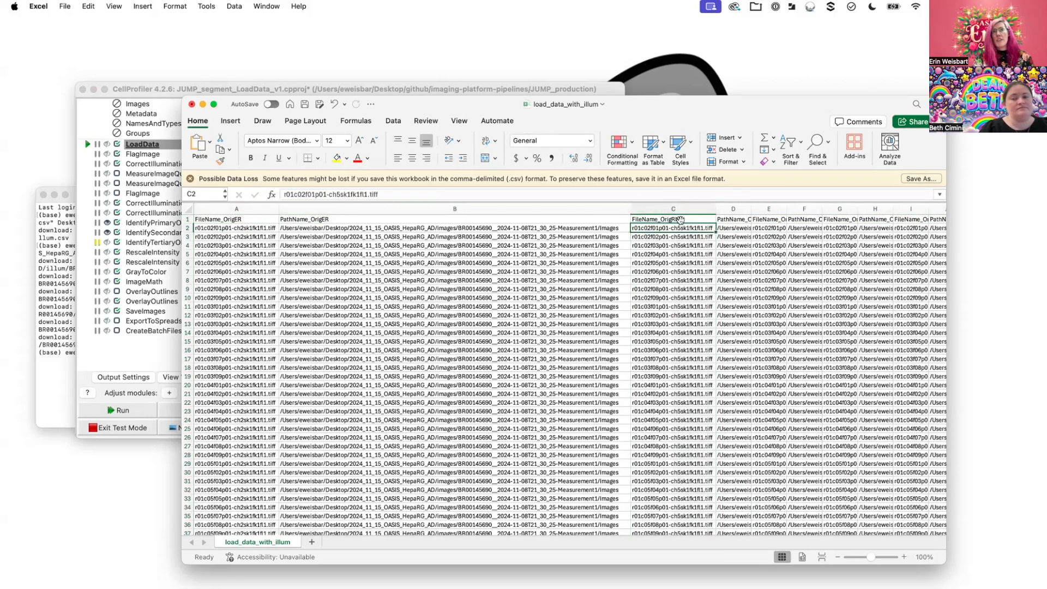
double_click(670, 228)
left_click_drag(671, 228, 680, 228)
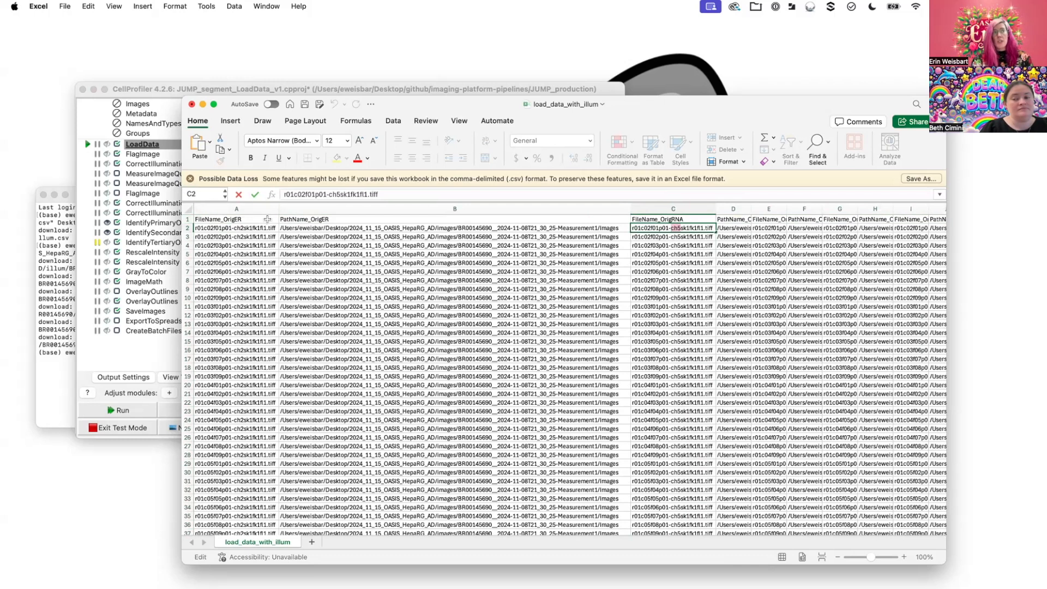
- Examine the OrigER file name and path columns, and follow row 2 across to the metadata columns
left_click(237, 221)
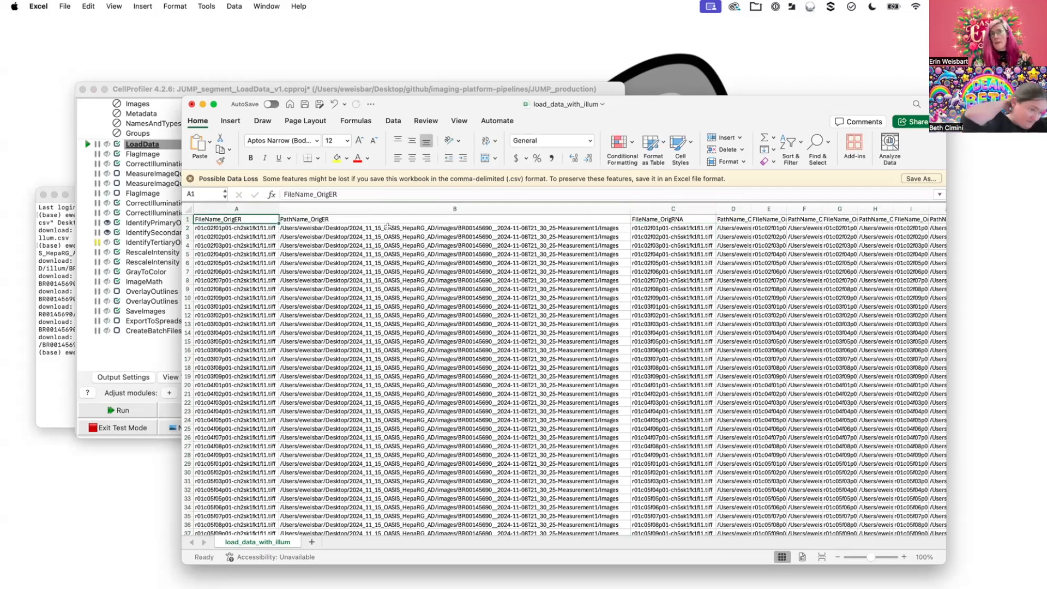
left_click_drag(307, 221, 306, 235)
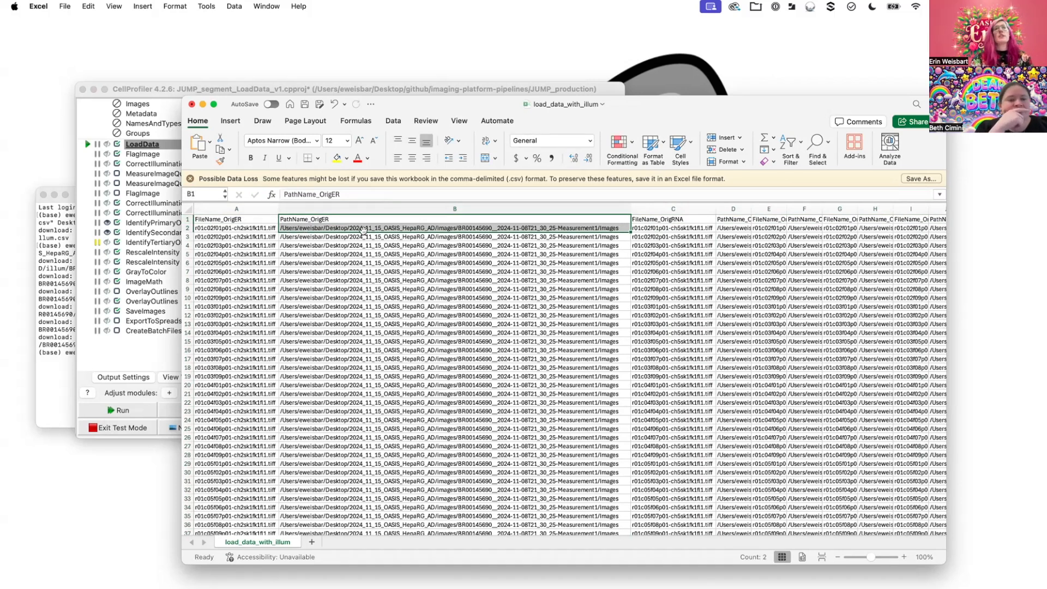
scroll(363, 230, "right", 4)
scroll(364, 230, "right", 2)
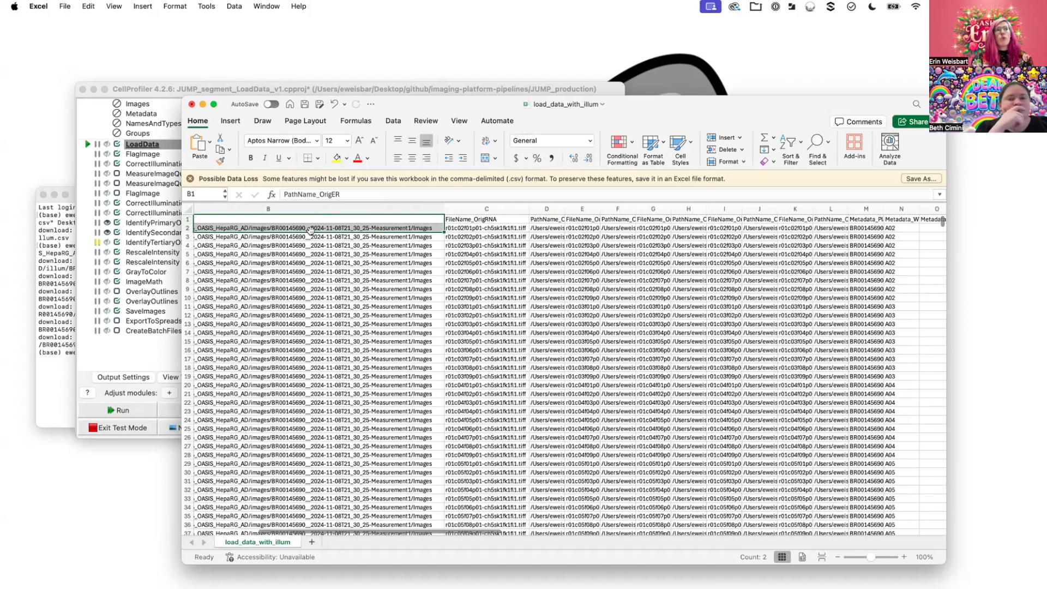
left_click(234, 228)
left_click(187, 228)
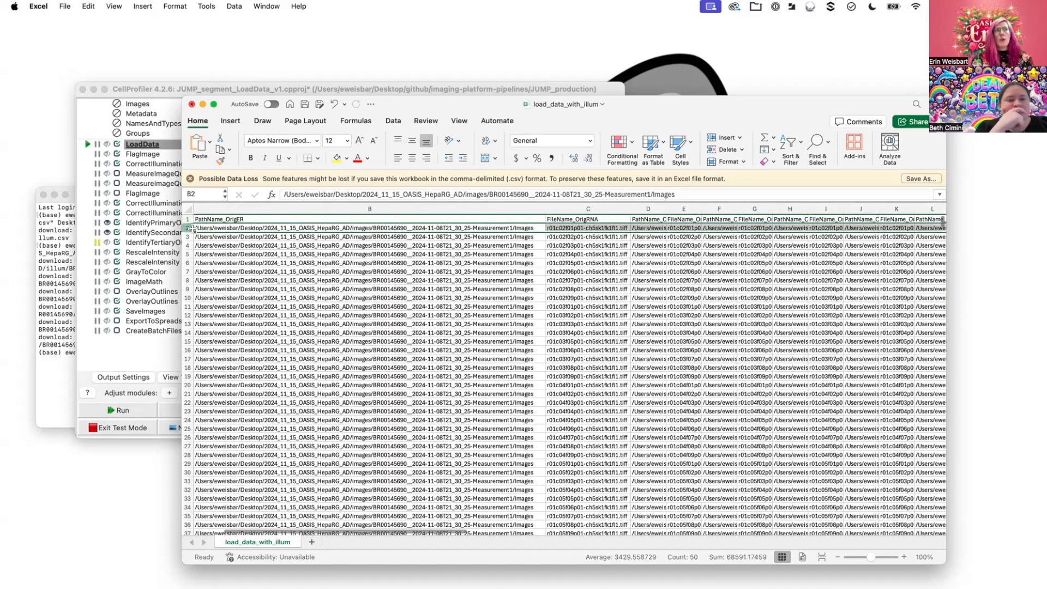
scroll(308, 234, "right", 5)
scroll(308, 235, "right", 8)
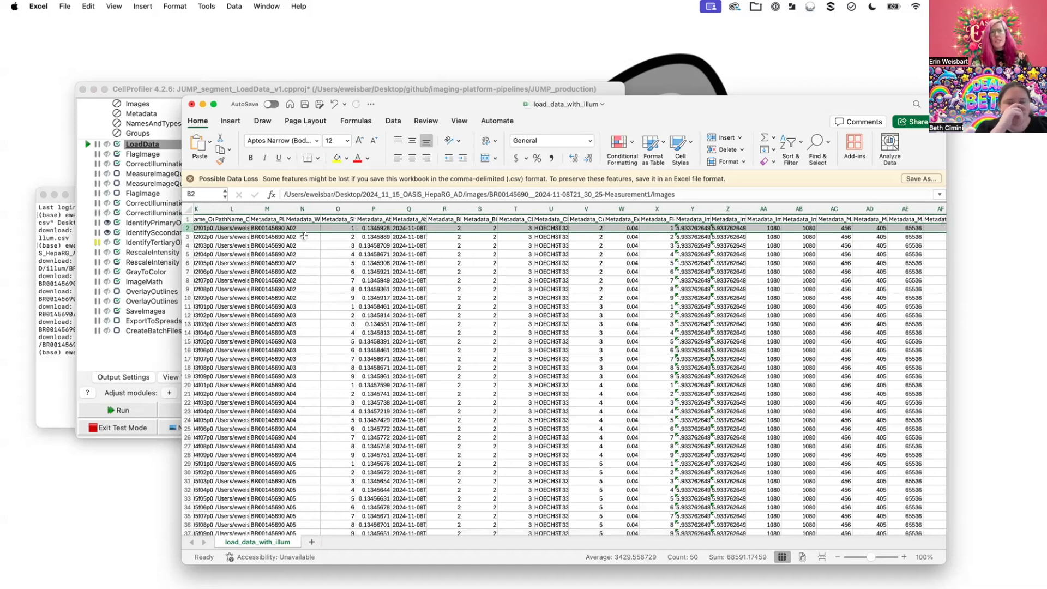
- Widen the Metadata_Site column to fit its header and select the site numbers 1 to 9 of well A02
left_click(339, 227)
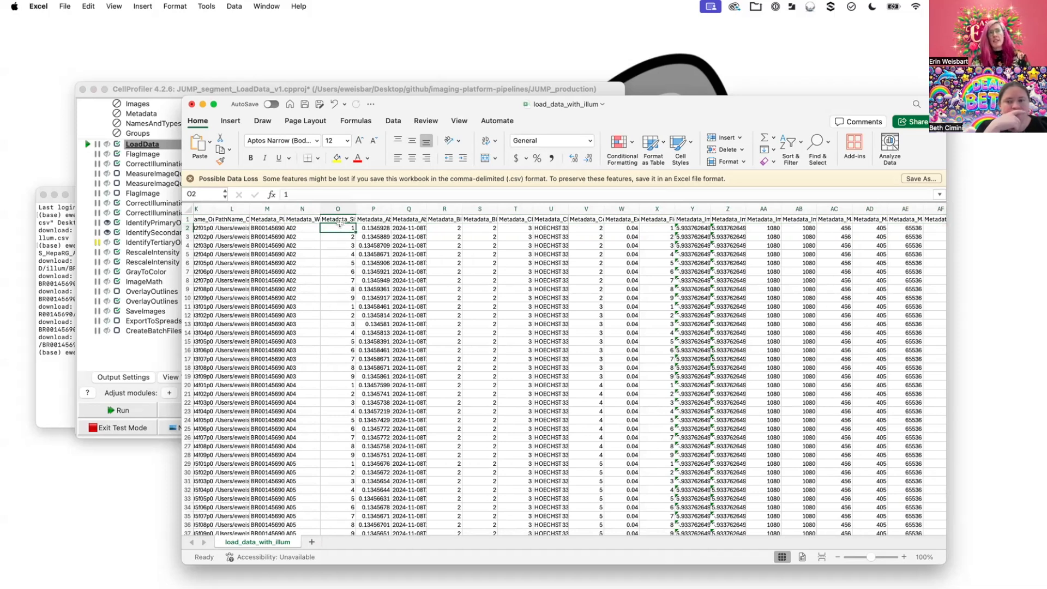
left_click(338, 209)
left_click_drag(355, 208, 364, 209)
left_click(327, 229)
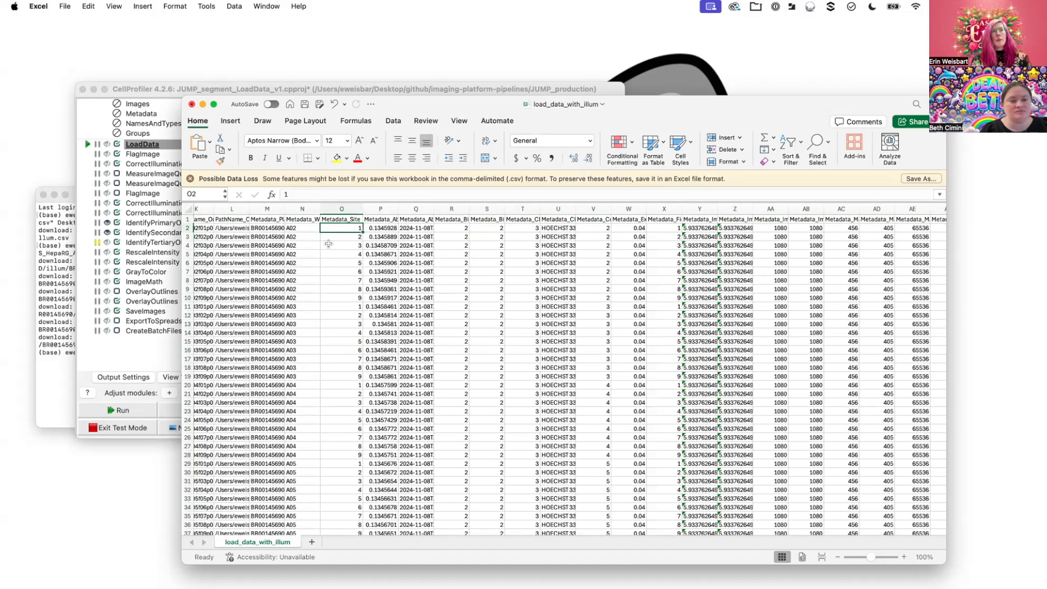
left_click_drag(338, 297, 329, 223)
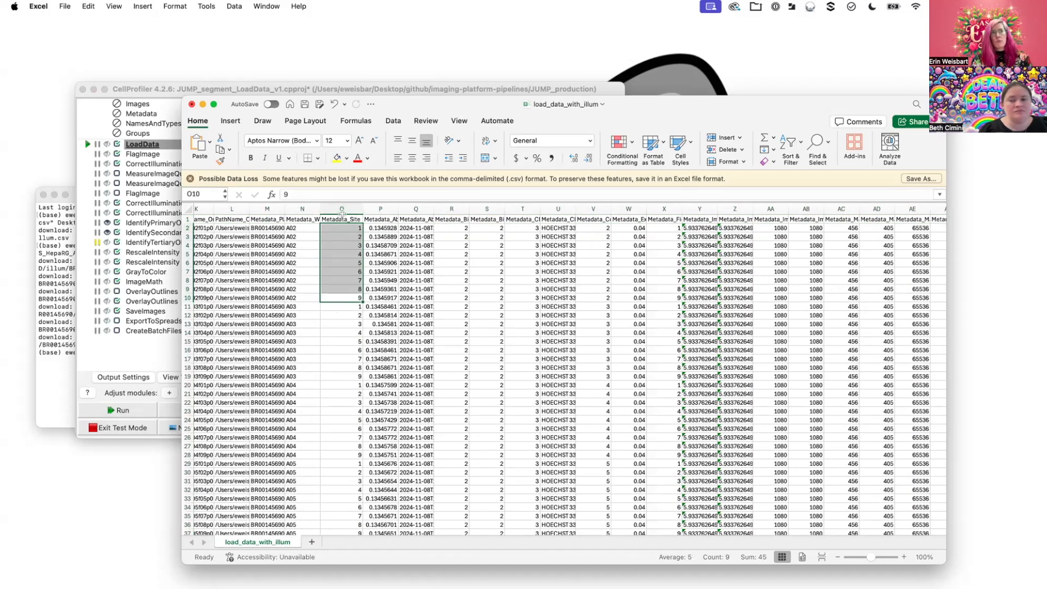
- Examine the remaining metadata columns and the illumination file name and path columns, returning to the start of the sheet
scroll(352, 247, "right", 8)
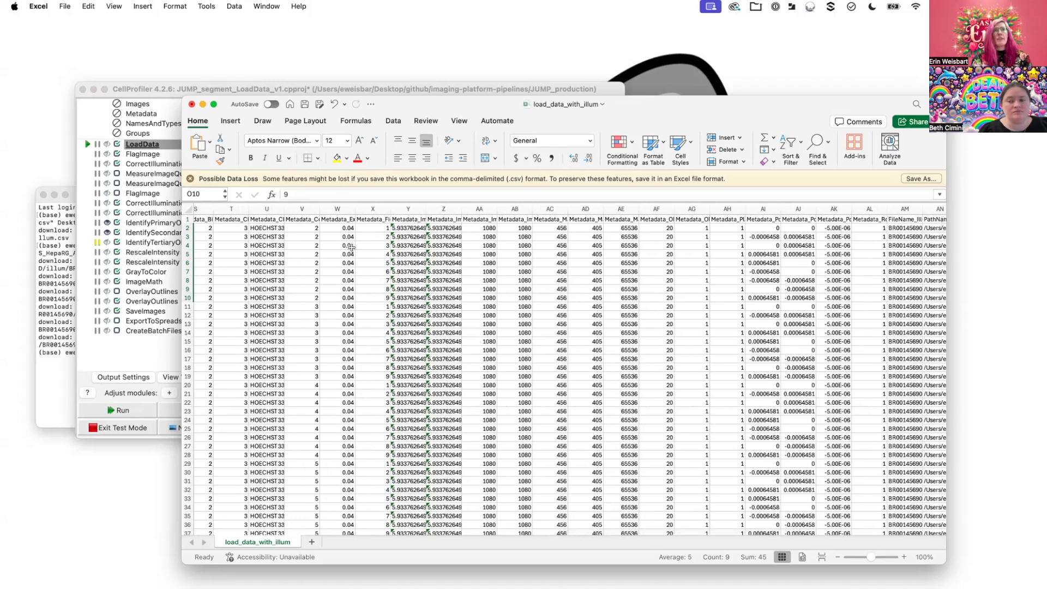
scroll(352, 247, "right", 8)
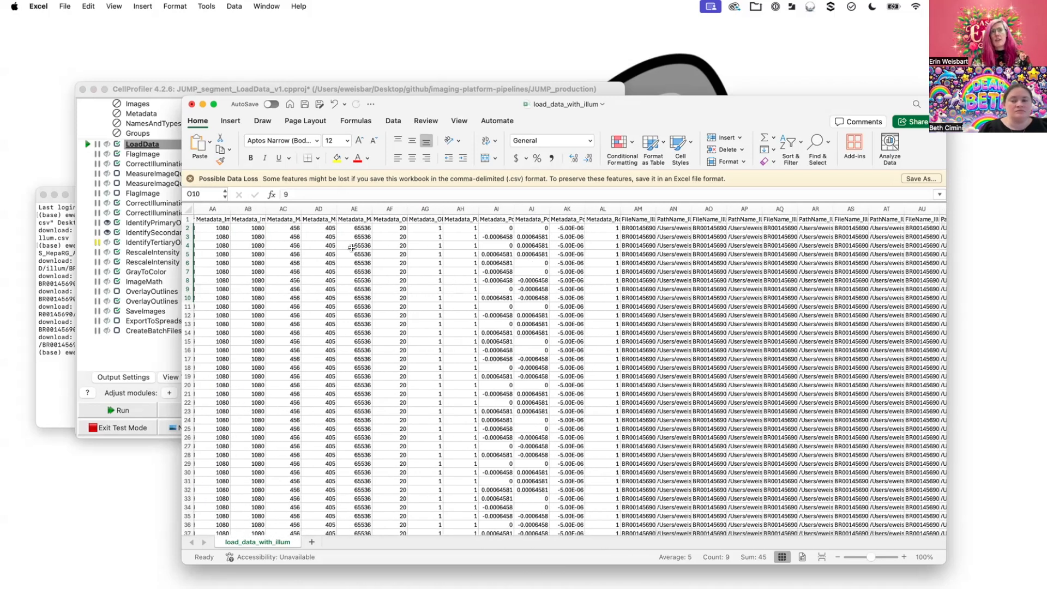
scroll(351, 247, "left", 8)
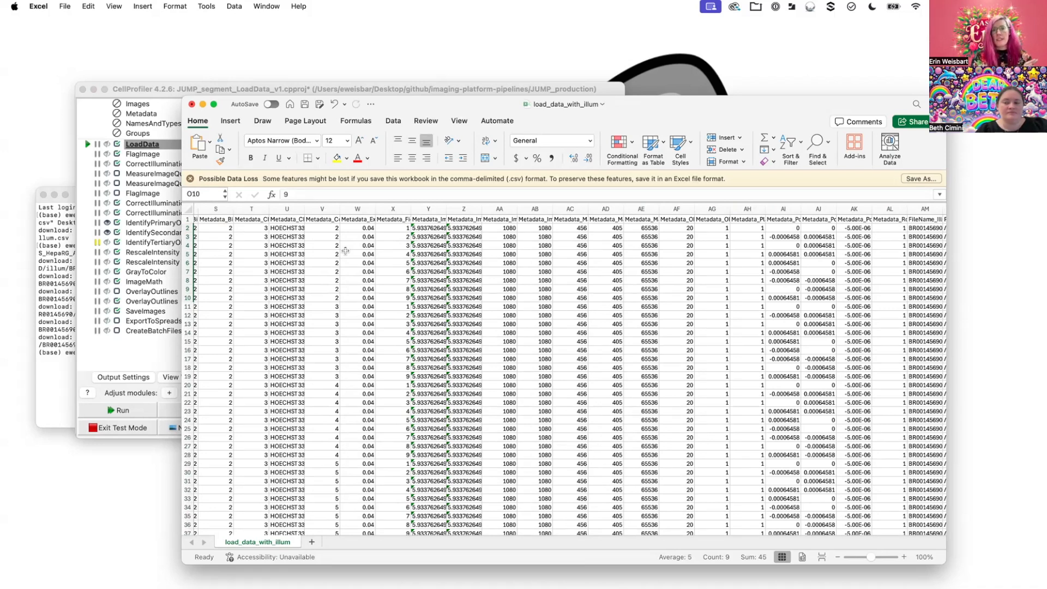
scroll(335, 240, "left", 15)
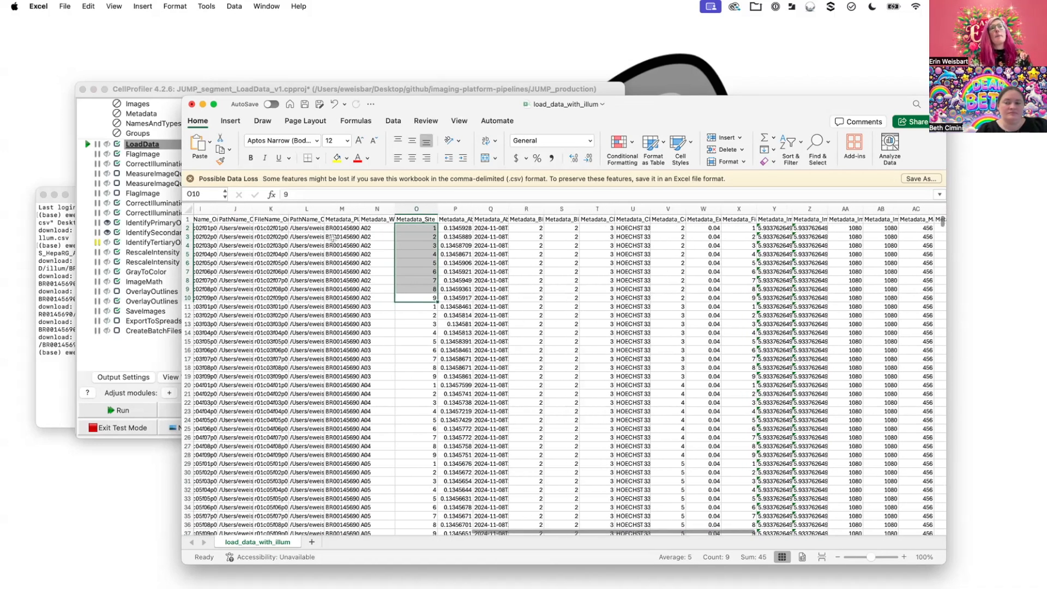
scroll(332, 239, "left", 5)
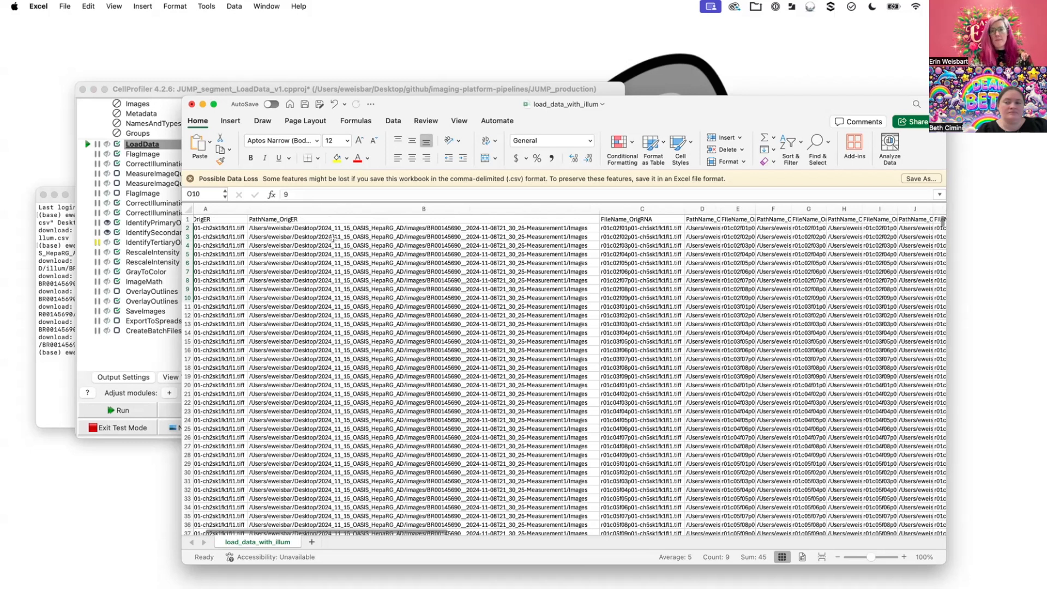
scroll(332, 239, "left", 1)
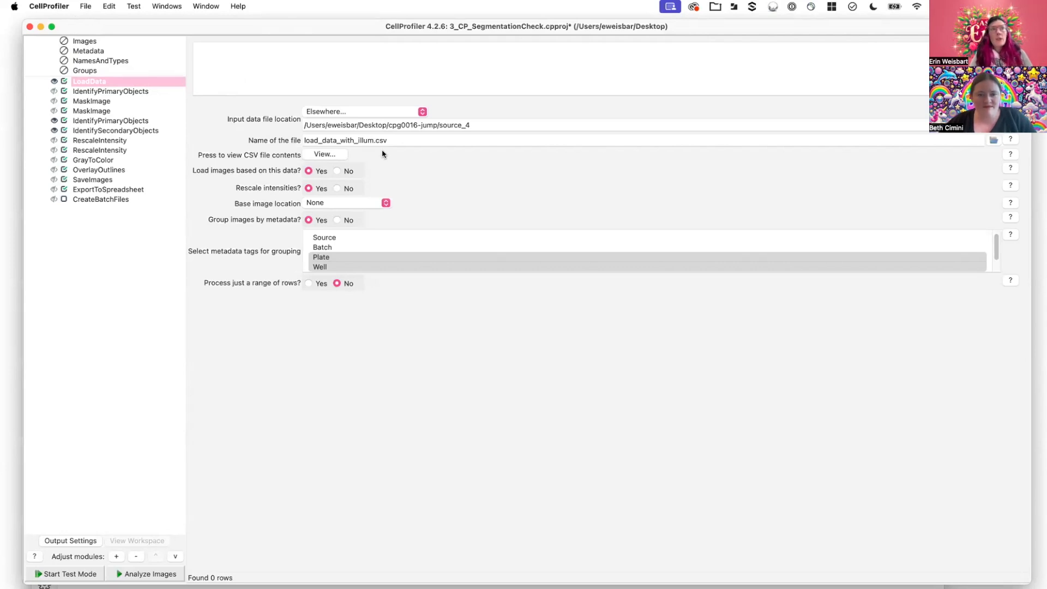
- In CellProfiler's LoadData module, view the contents of load_data_with_illum.csv, inspect its rows and close the table
left_click(434, 139)
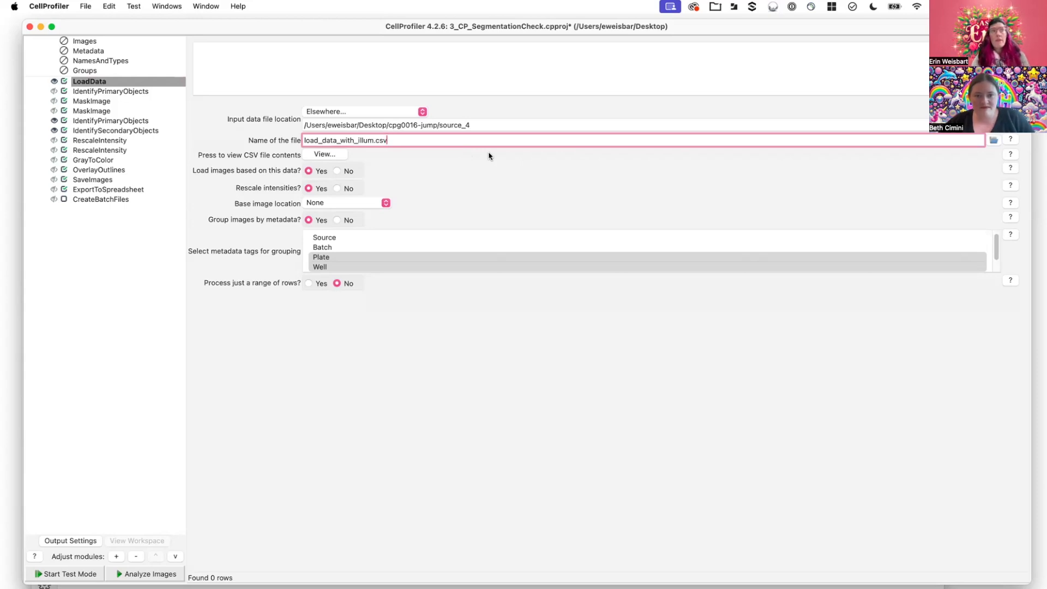
left_click(330, 156)
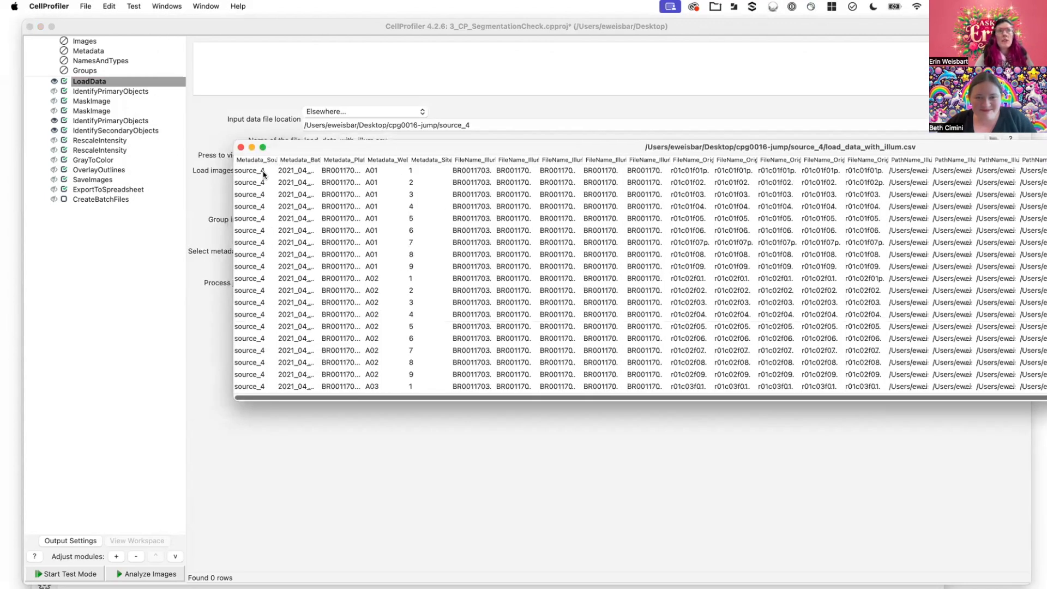
left_click(264, 172)
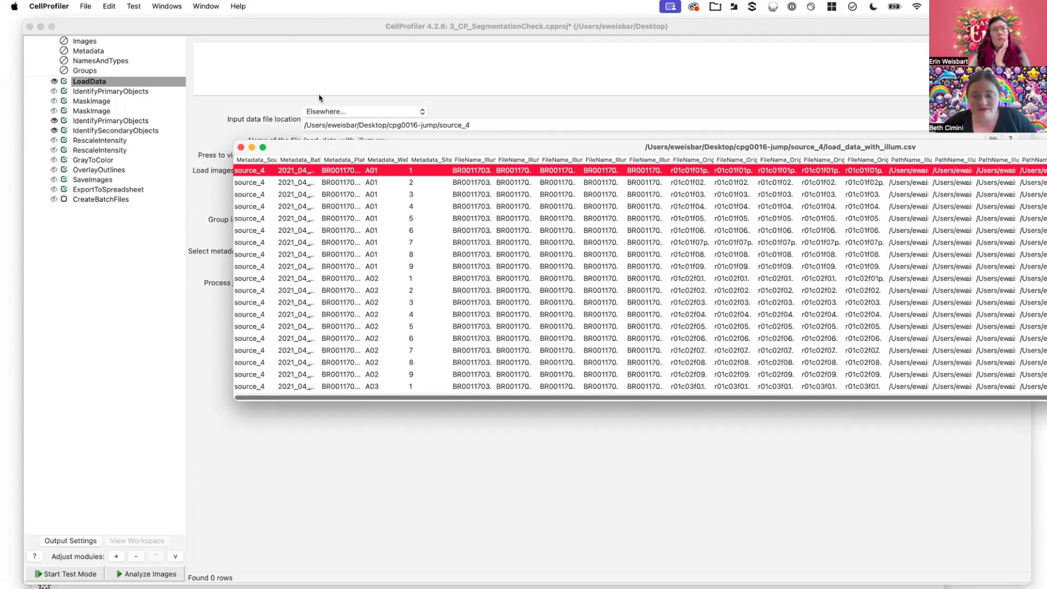
left_click_drag(307, 147, 335, 278)
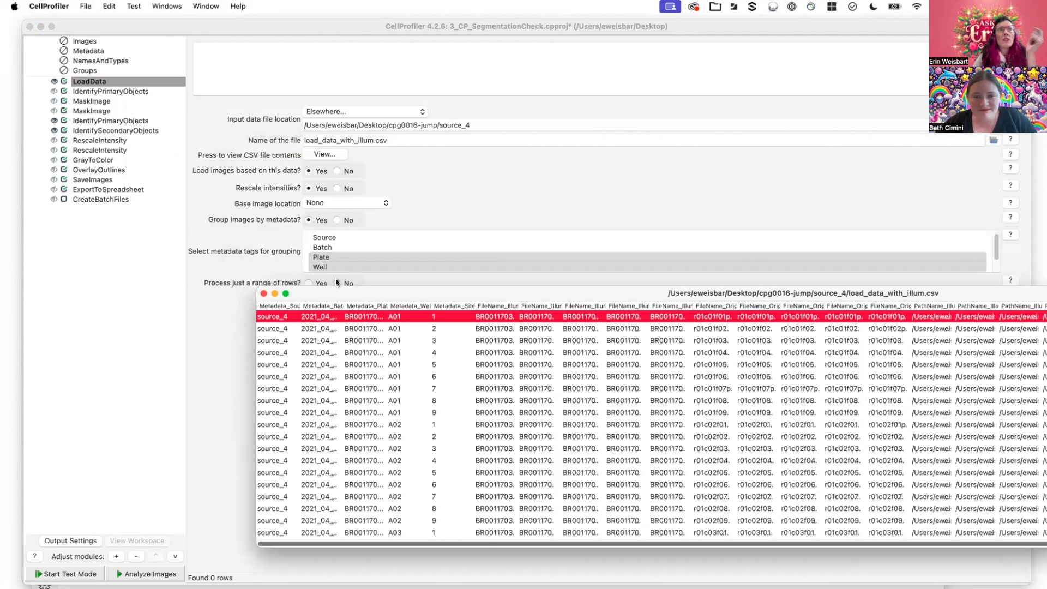
left_click_drag(412, 284, 443, 157)
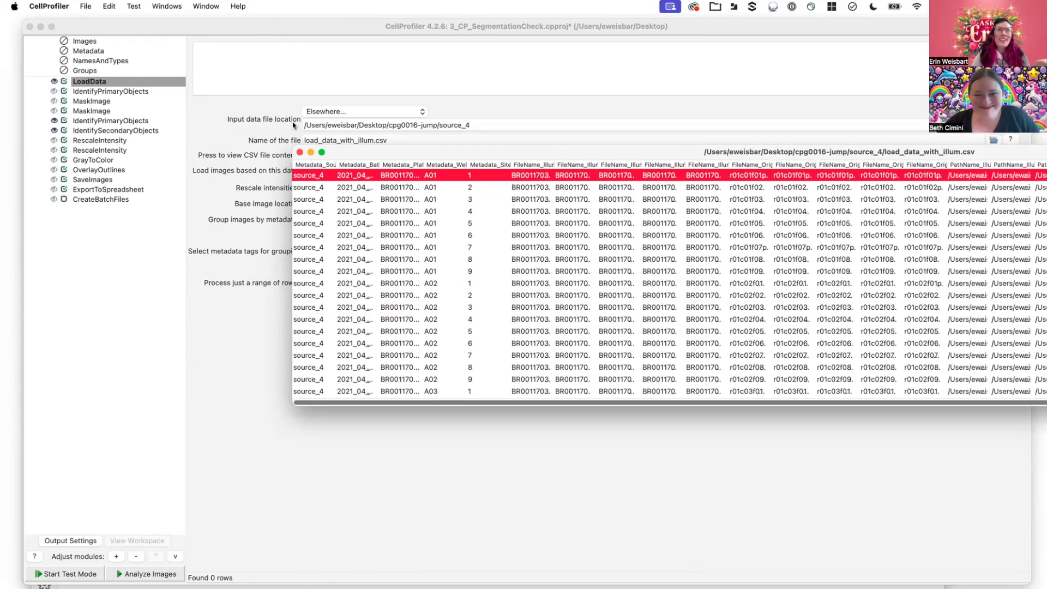
left_click(300, 153)
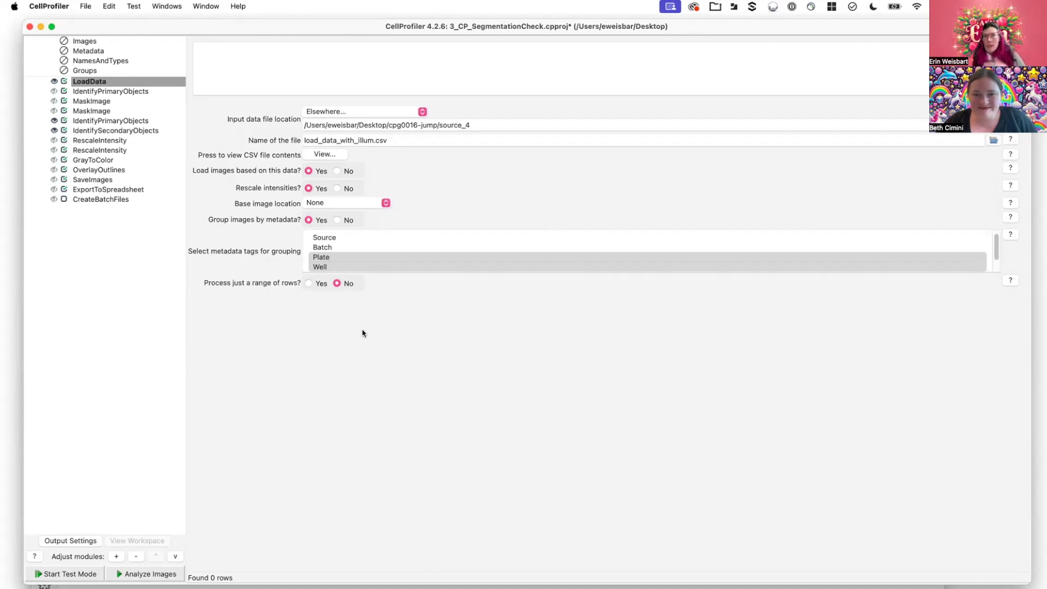
- Review the options available for the LoadData module's base image location
left_click(385, 203)
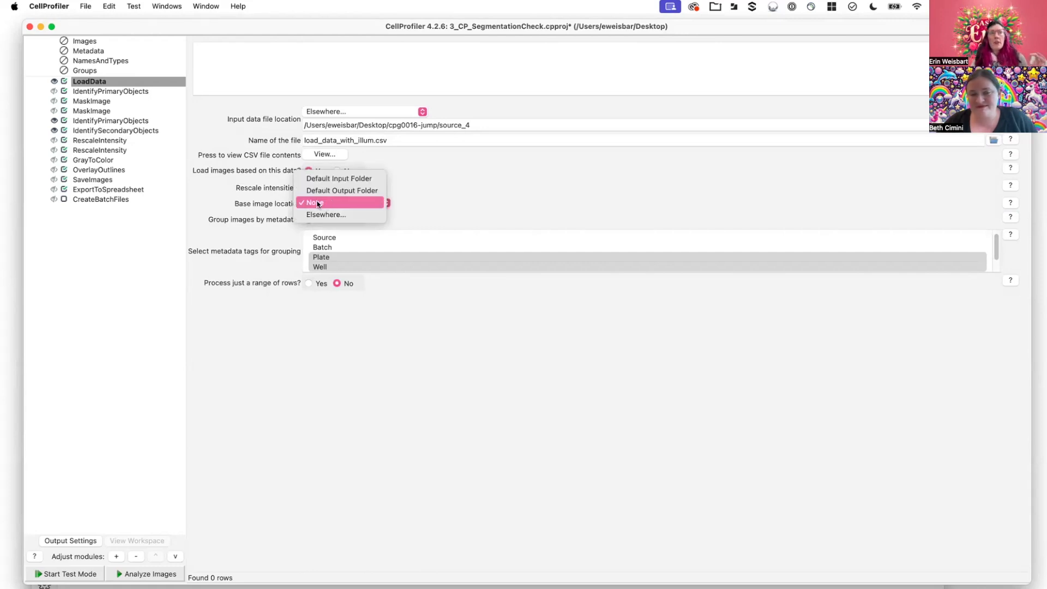
left_click(556, 199)
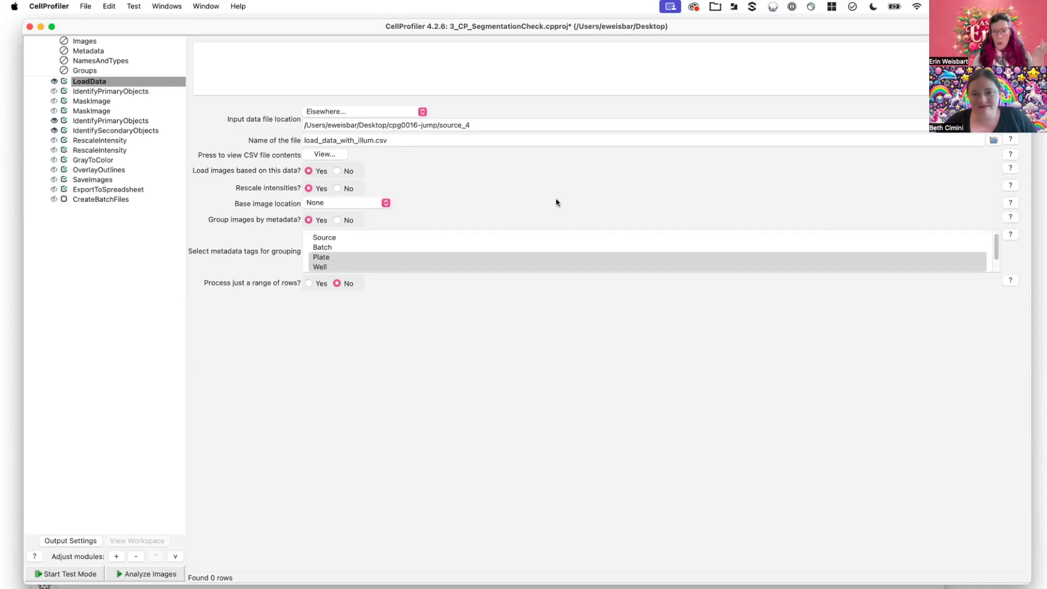
left_click(385, 202)
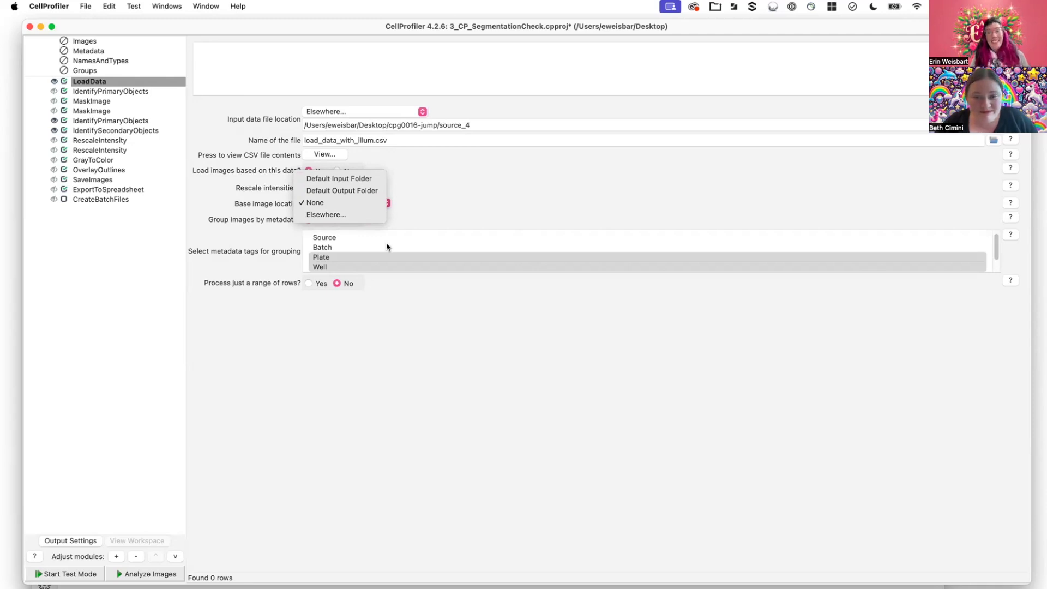
left_click(469, 216)
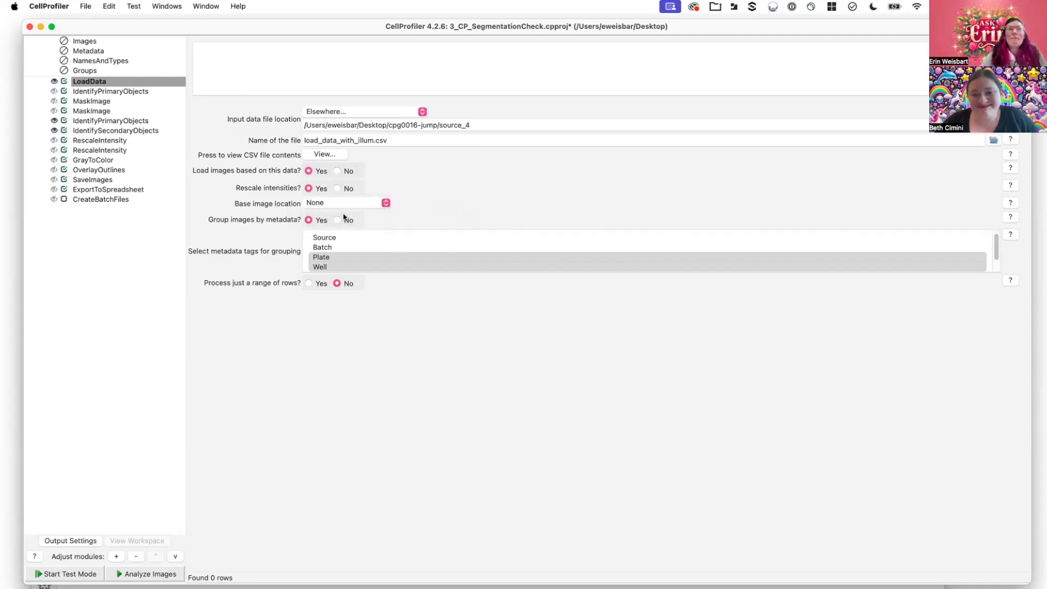
- Review the metadata tags available for image grouping and enable processing just a range of rows
scroll(404, 254, "down", 1)
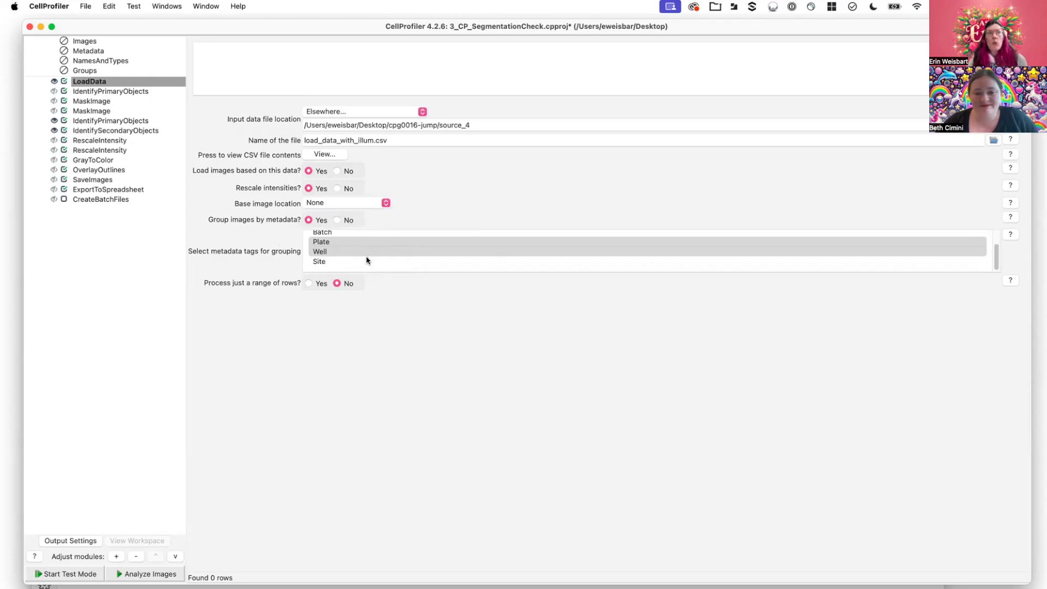
scroll(360, 255, "up", 2)
scroll(357, 253, "down", 1)
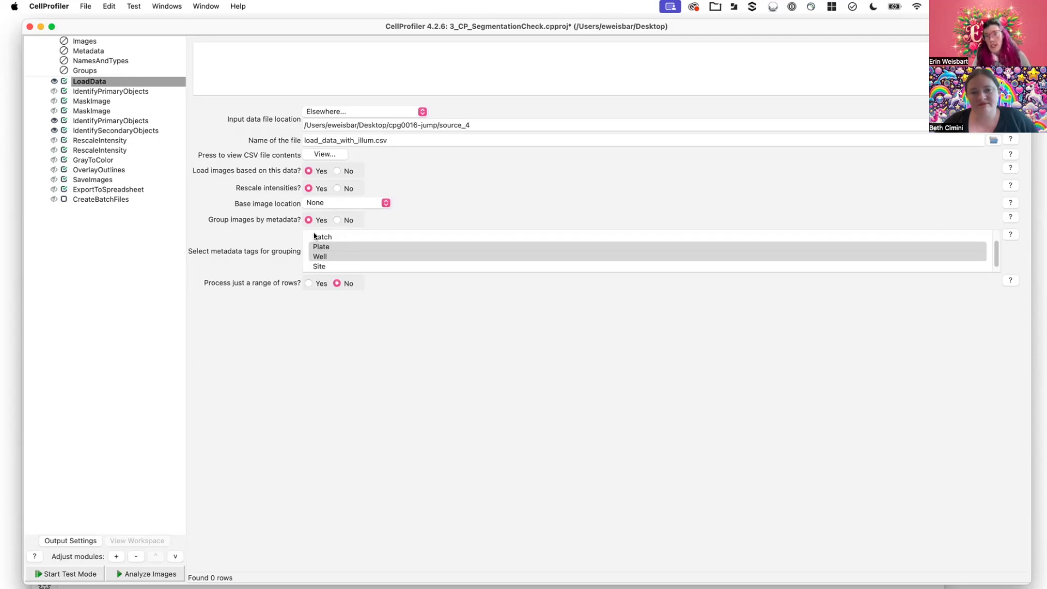
left_click(308, 283)
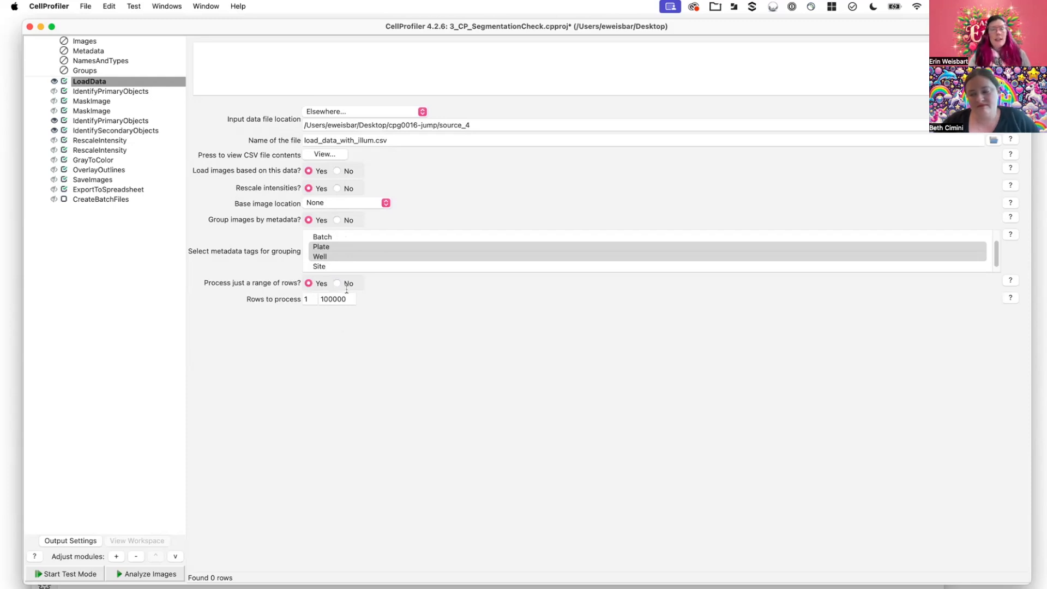
- Set the rows to process to 3 through 10, and turn off processing just a range of rows
left_click(304, 299)
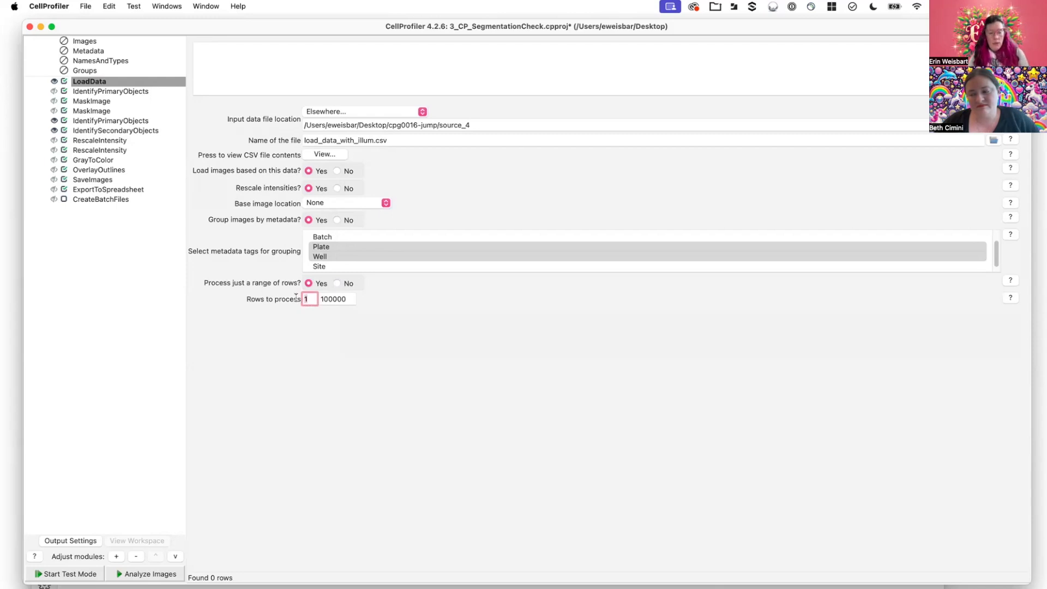
key("BackSpace")
type("3")
left_click(330, 299)
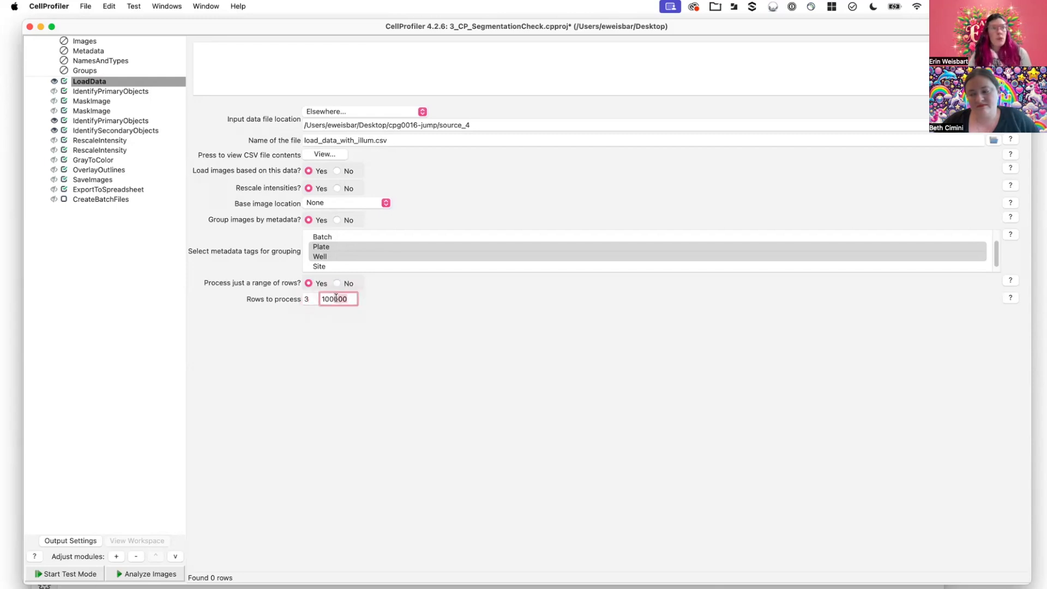
key("BackSpace")
left_click(496, 386)
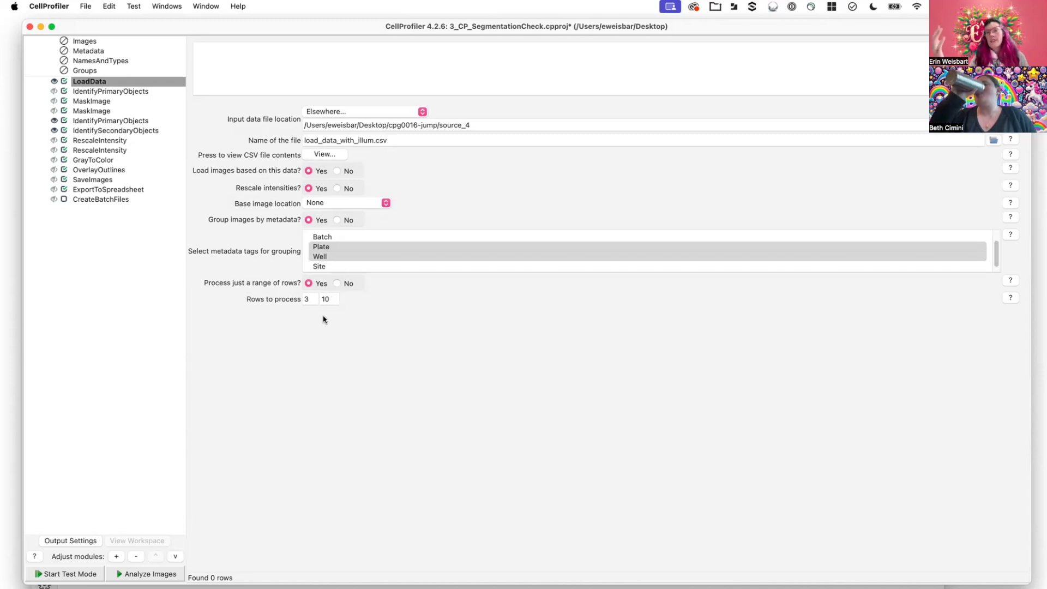
left_click(344, 286)
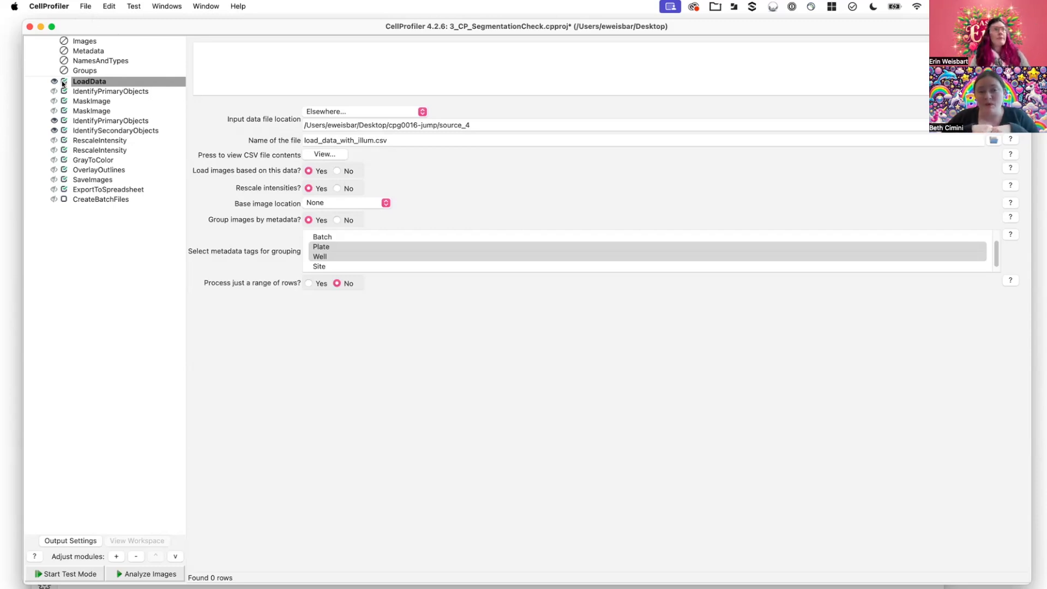
- Delete the LoadData module from the pipeline
left_click_drag(85, 80, 165, 260)
left_click_drag(162, 379, 111, 82)
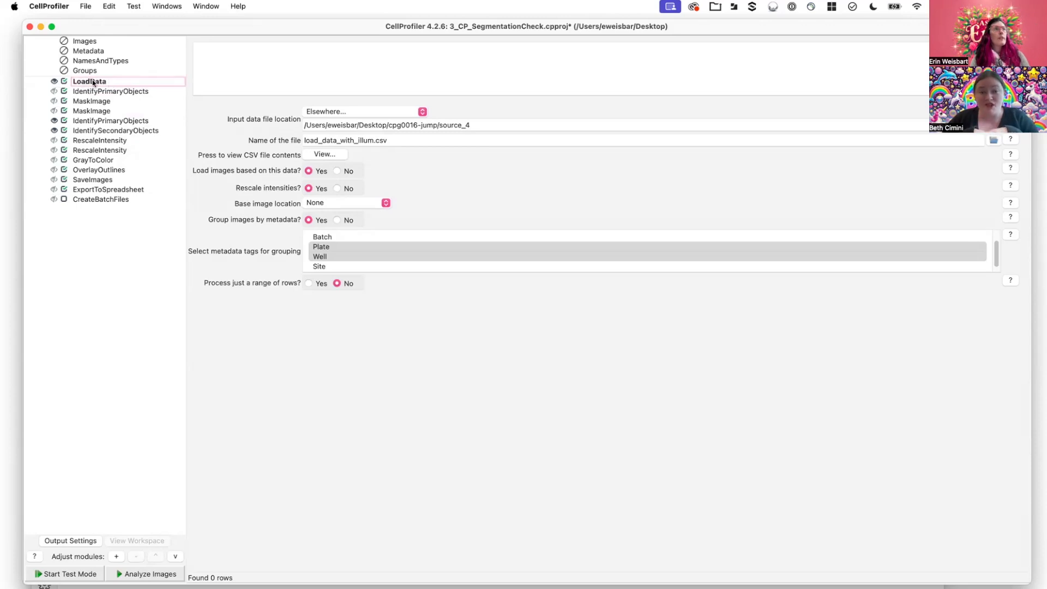
left_click(87, 83)
right_click(87, 83)
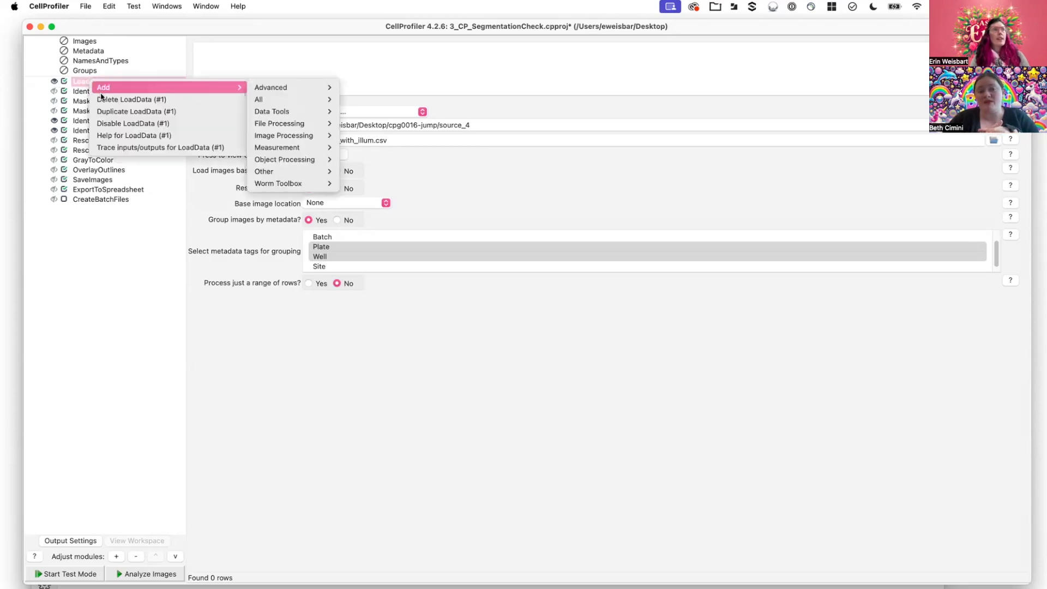
left_click(104, 99)
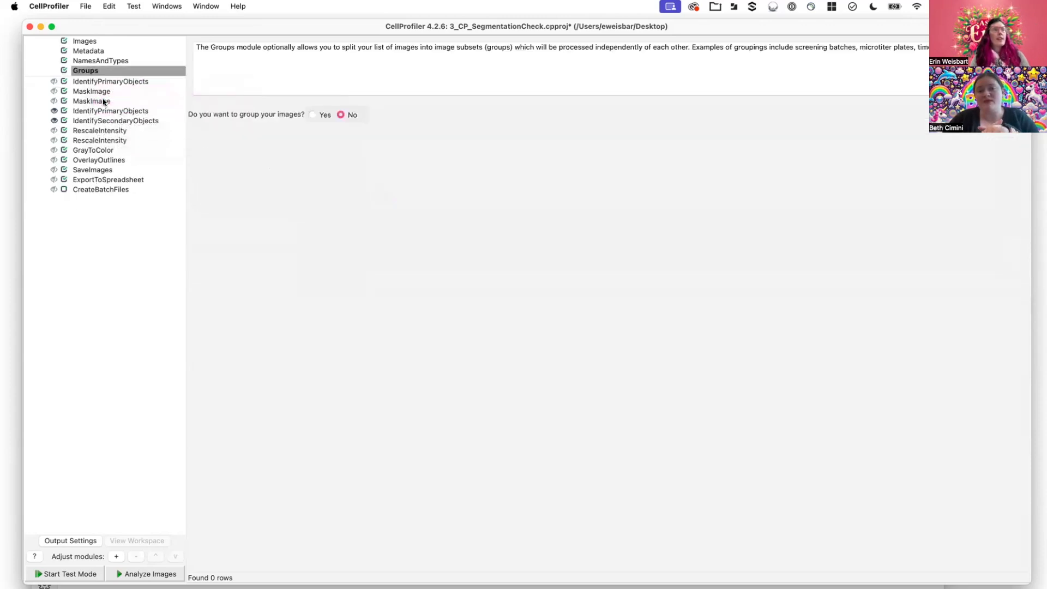
- Review the project's export options, including the image set listing, without exporting anything
left_click(87, 8)
mouse_move(117, 107)
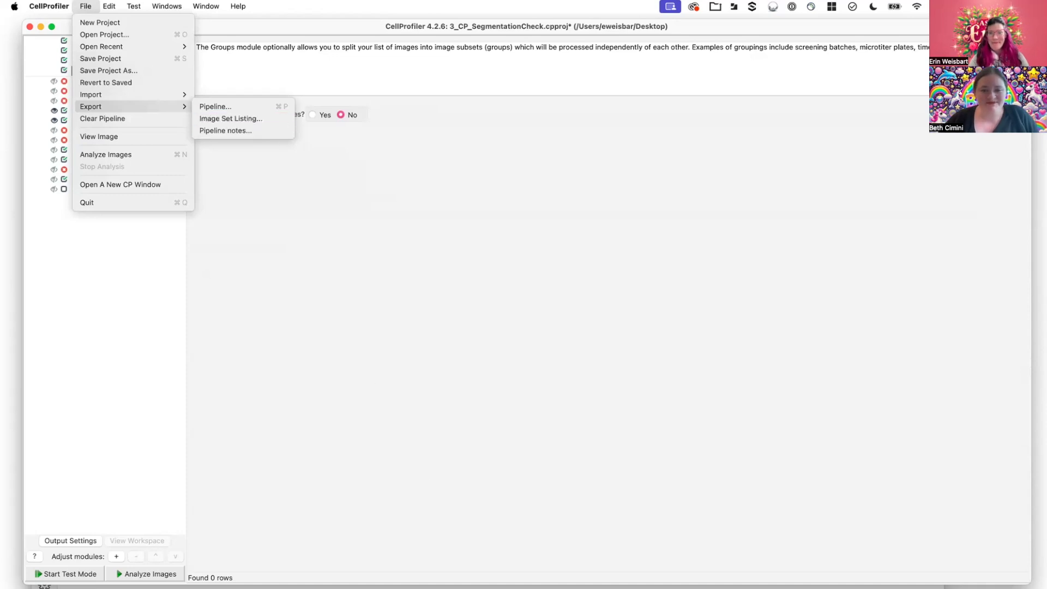
left_click(296, 206)
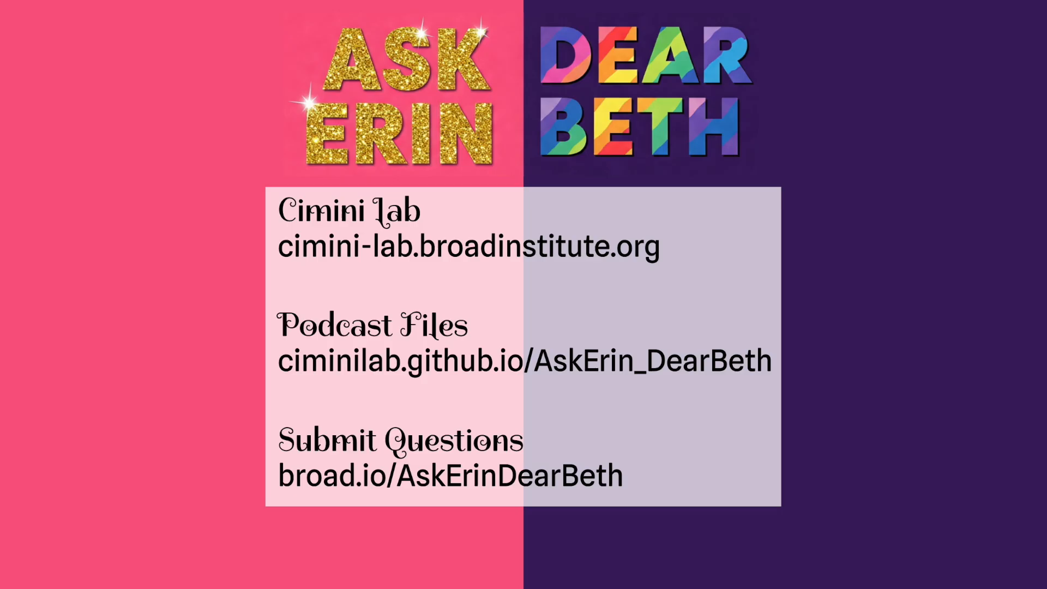